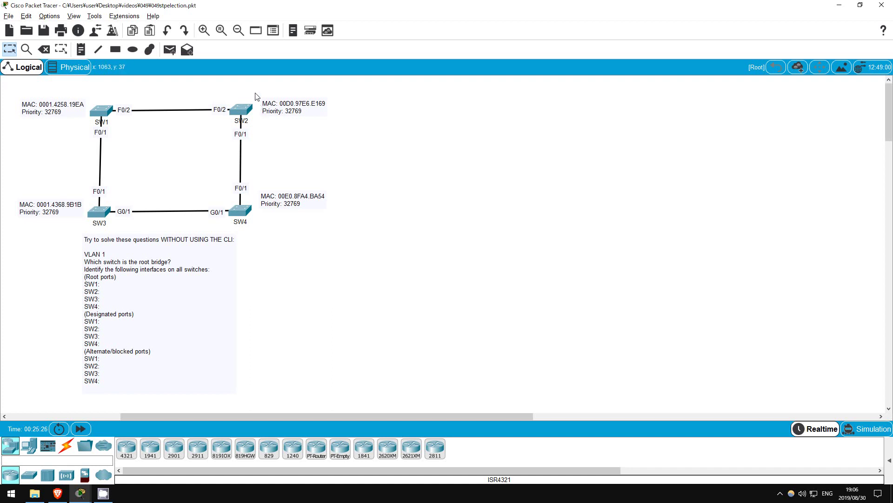
- Compare the MAC address labels of SW2/SW4 and then SW1/SW3 to find the lowest bridge ID
drag(255, 93, 347, 246)
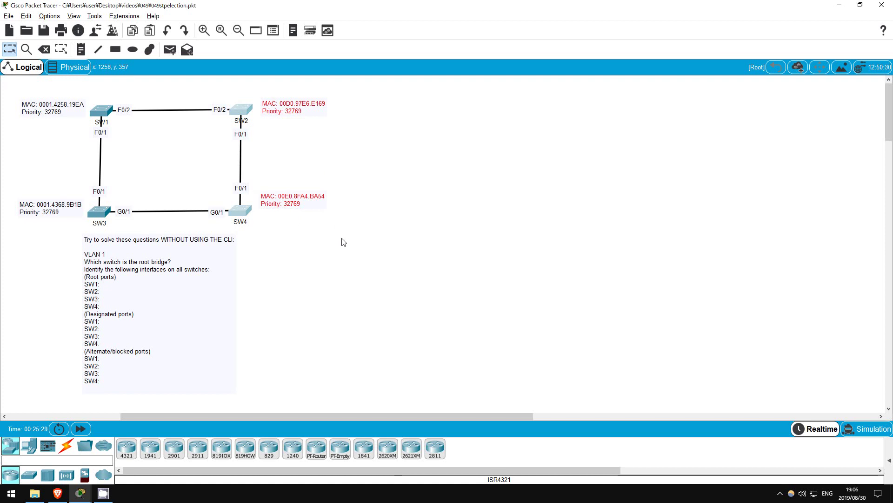
click(285, 252)
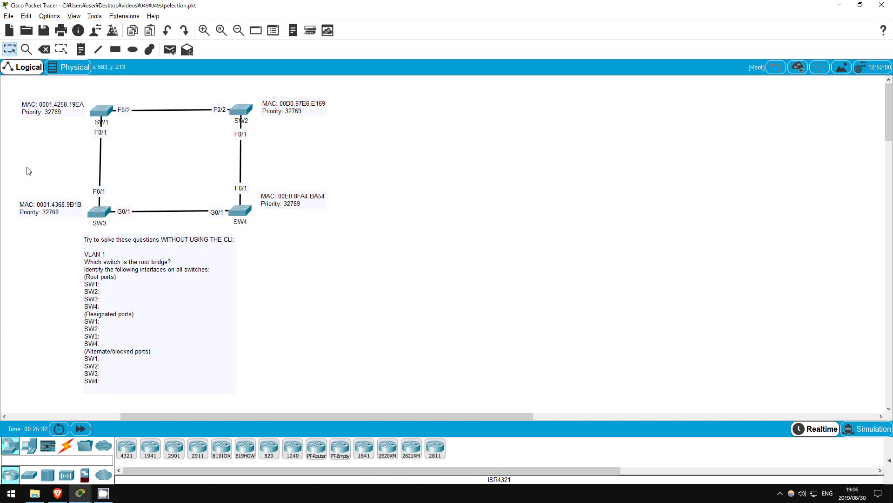
drag(4, 90, 86, 225)
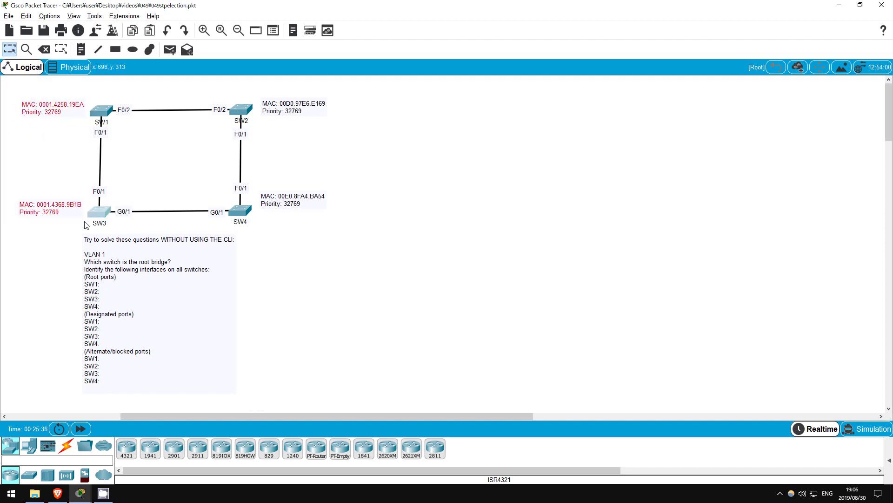
click(73, 148)
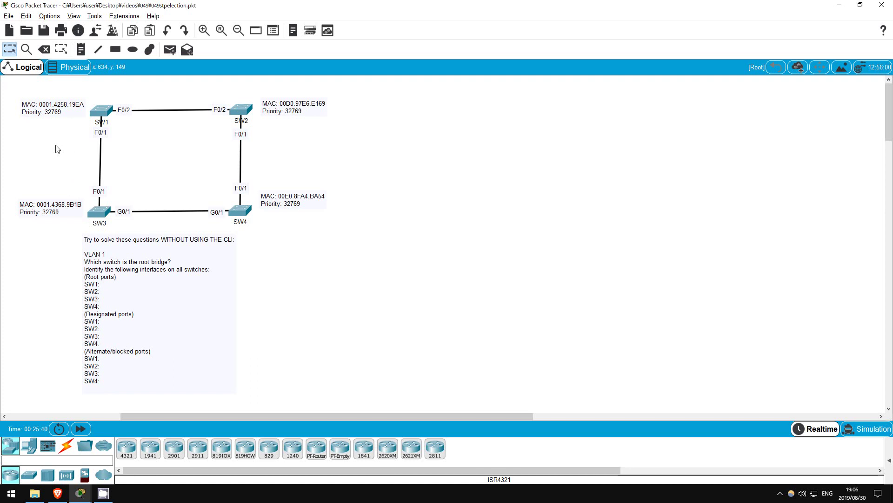
- In the question note, enter SW1 as root bridge and F0/1, F0/2 as SW1's designated ports
double_click(137, 261)
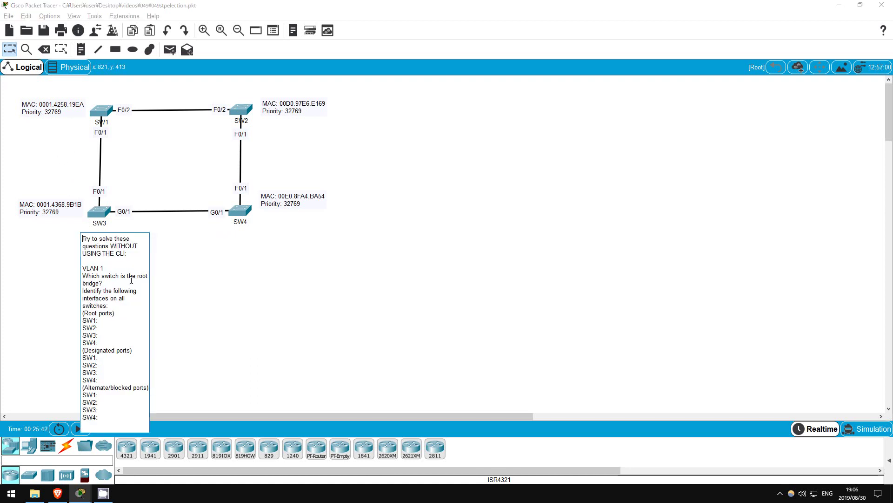
click(130, 282)
text(SW1)
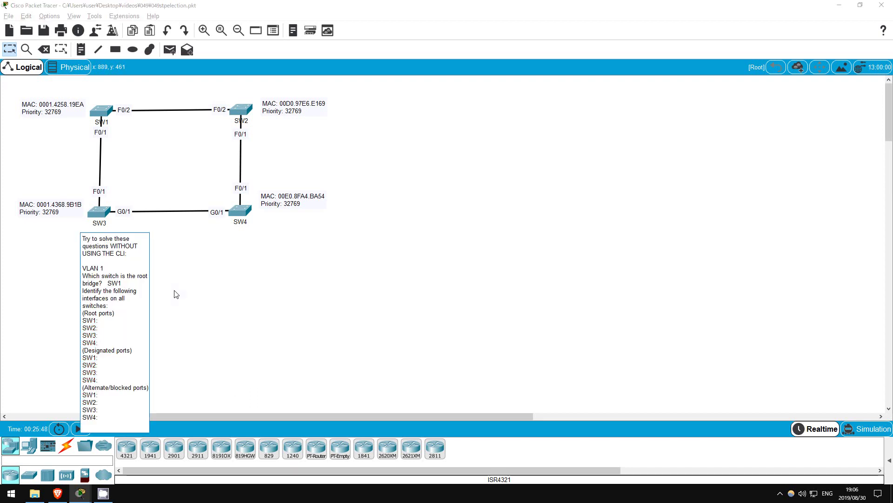
key(ctrl+Home)
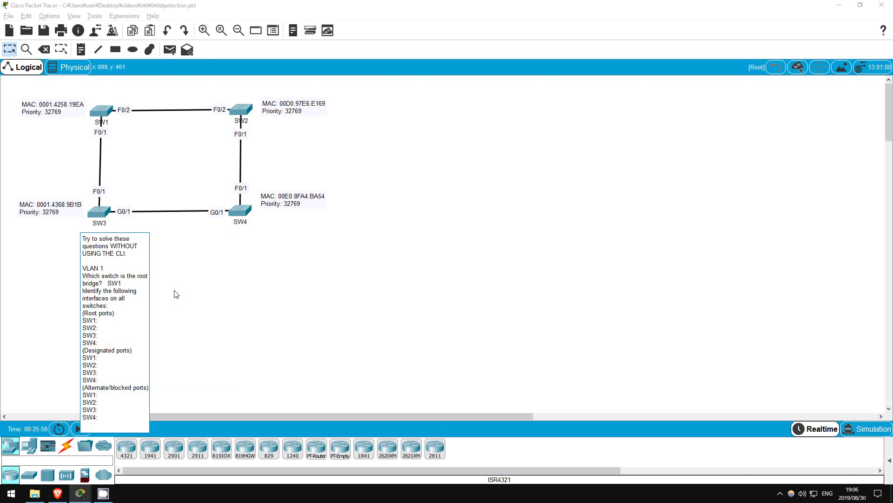
click(100, 358)
text(F0)
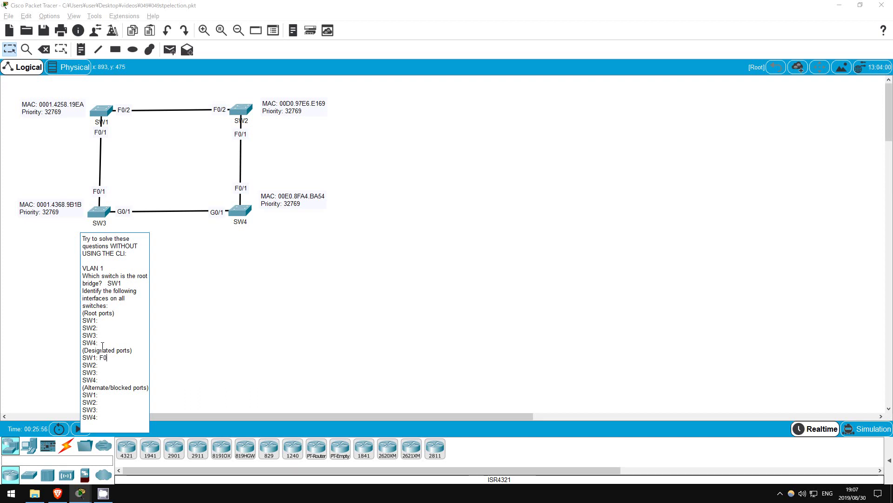
text(/1, F0/2)
click(307, 240)
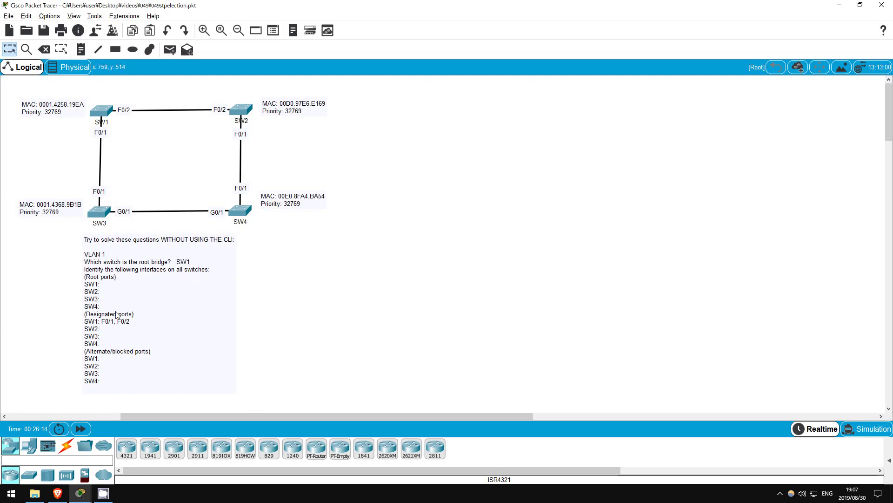
- Add root ports to the note: SW2 F0/2 and SW3 F0/1
double_click(108, 294)
click(101, 329)
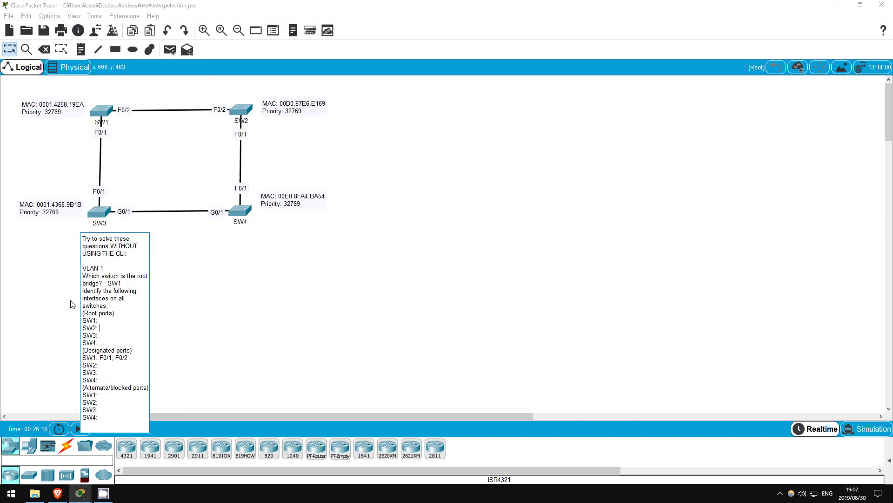
text(F0/2 SW3:)
text( F0/1)
click(205, 235)
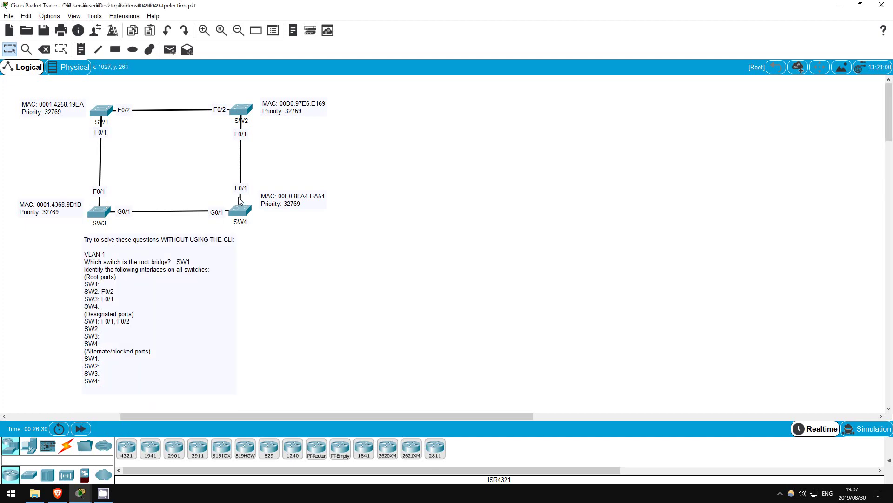
- Record G0/1 as SW4's root port and G0/1 as SW3's designated port in the note
mouse_move(238, 113)
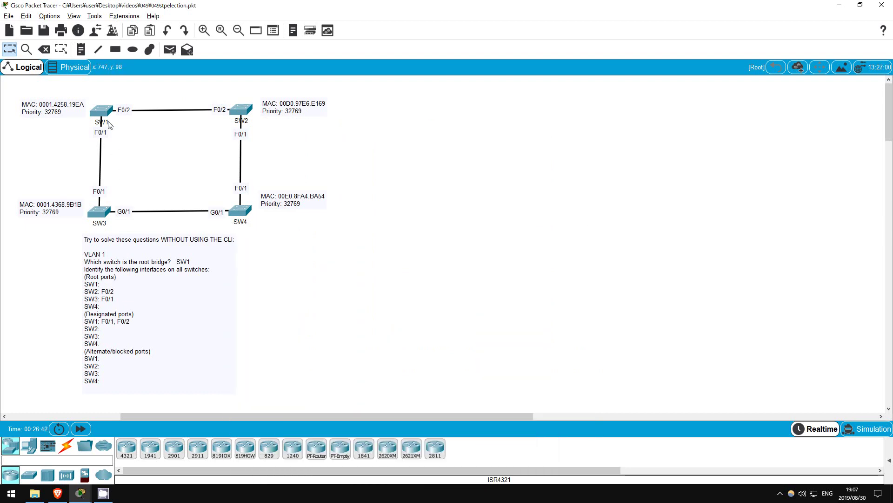
mouse_move(108, 122)
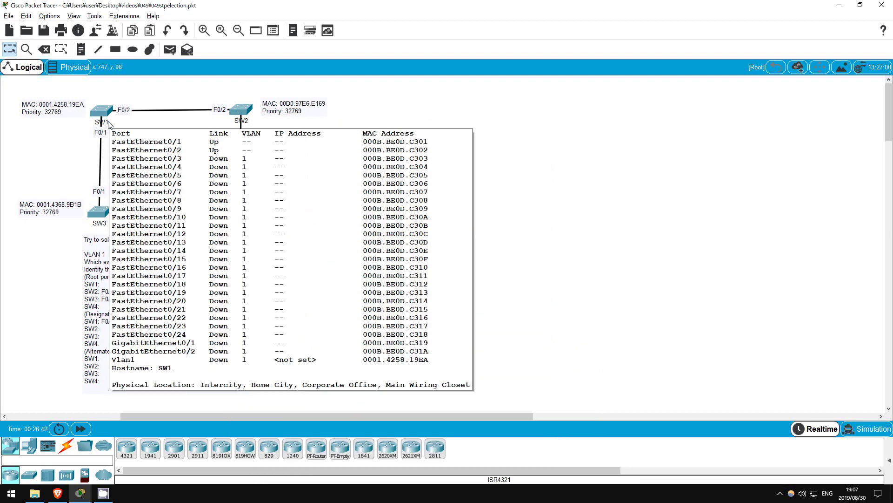
double_click(102, 313)
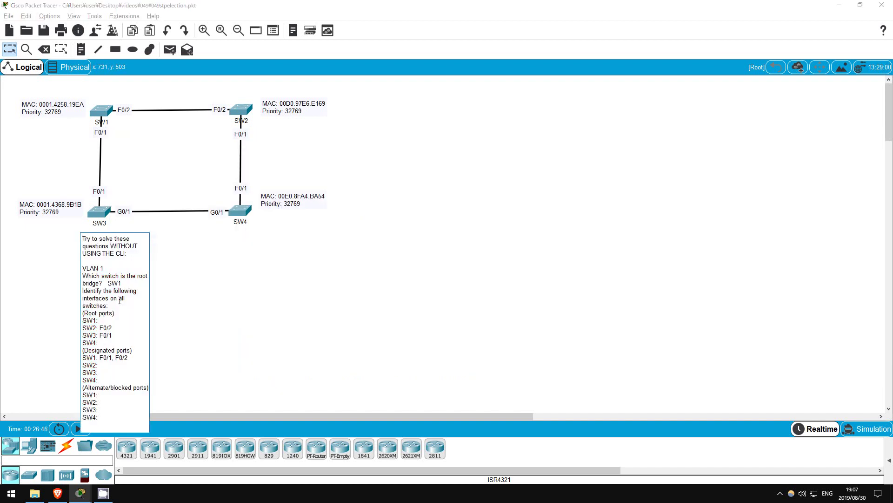
text(G0/1)
text(G0/1)
click(249, 254)
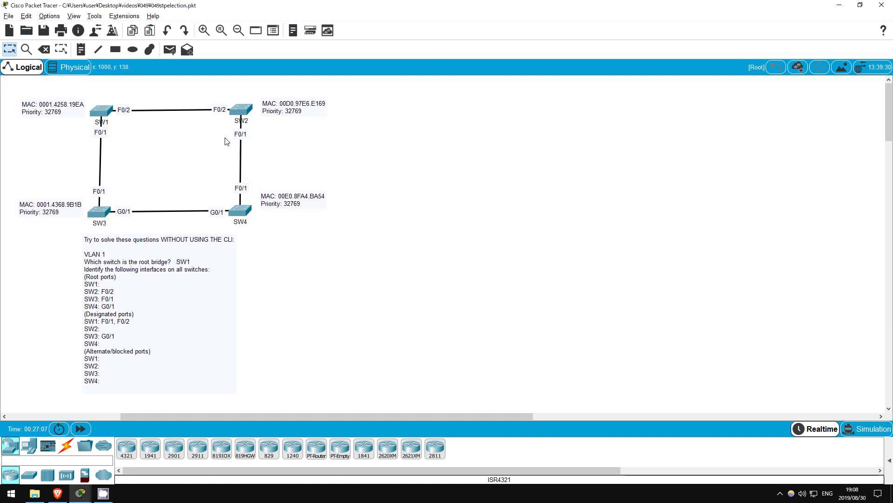
- After checking the SW2–SW4 link, note SW2 designated port F0/1 and SW4 blocked port F0/1
drag(224, 121, 290, 202)
drag(259, 86, 338, 232)
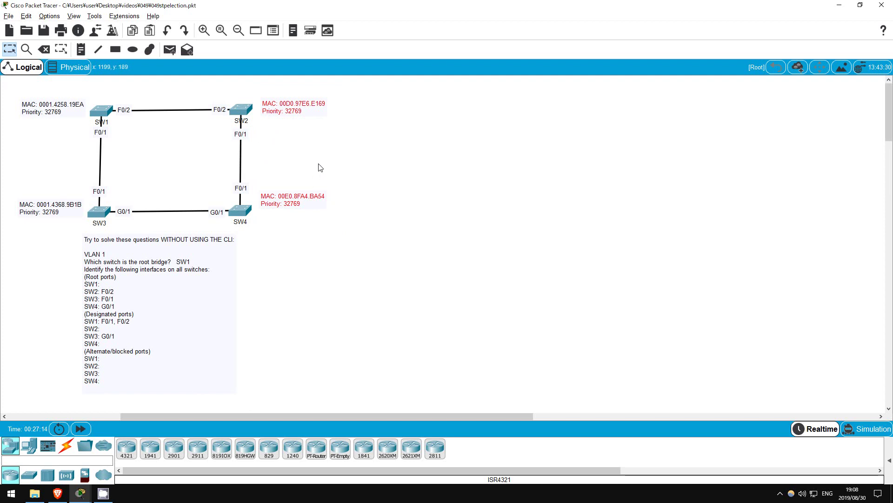
click(320, 167)
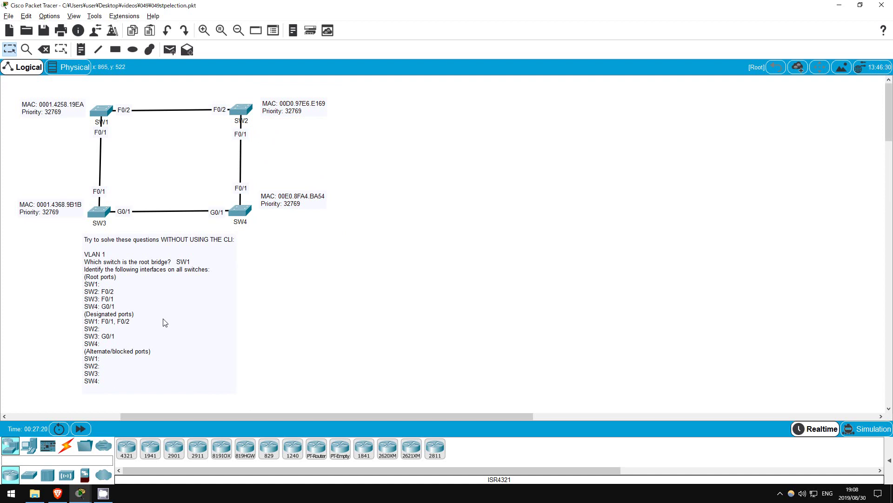
double_click(151, 329)
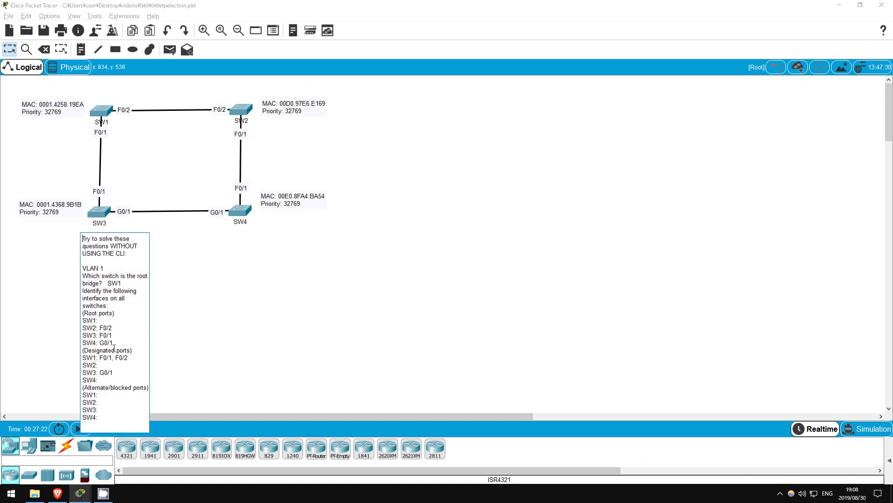
text(F0/1)
click(104, 415)
text(F0/1)
click(410, 291)
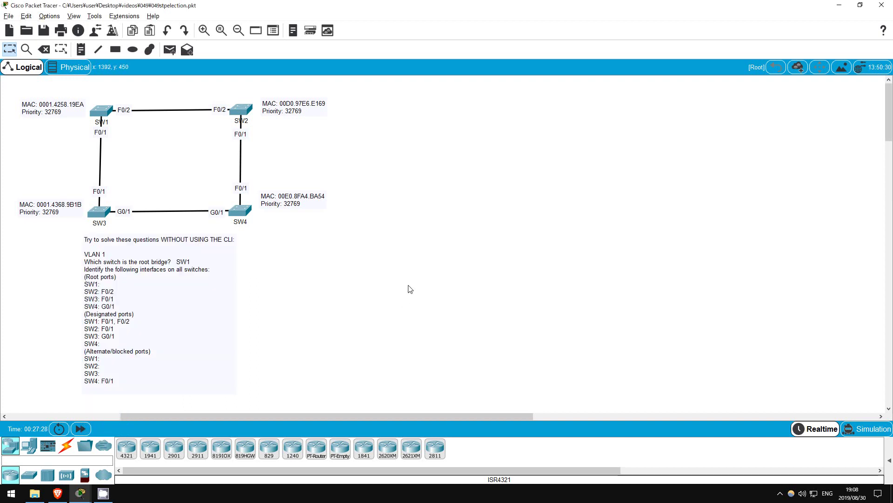
- Run 'en' and 'show spanning-tree' on SW1, confirming it is root with two designated ports
click(97, 114)
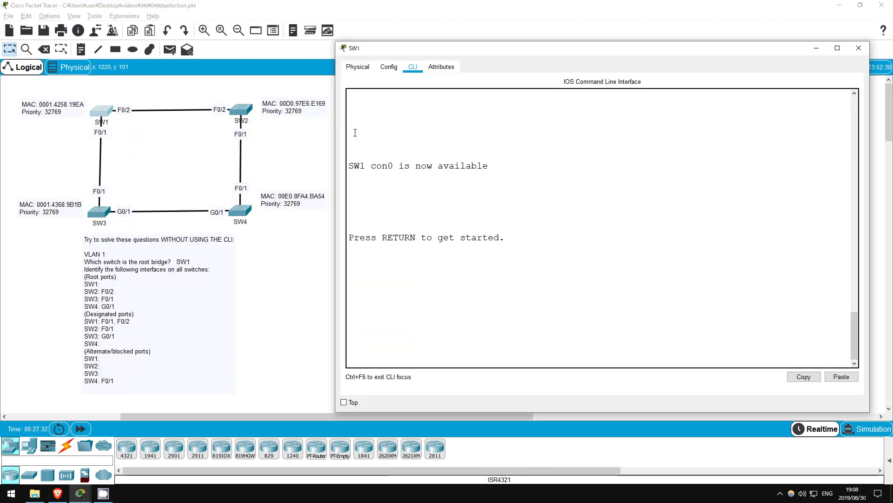
key(Return)
key(Return)
key(Return)
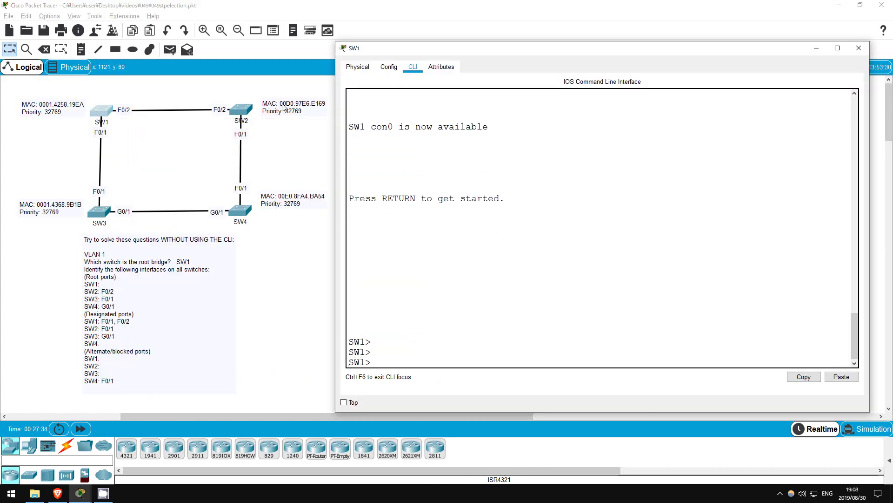
text(en)
key(Return)
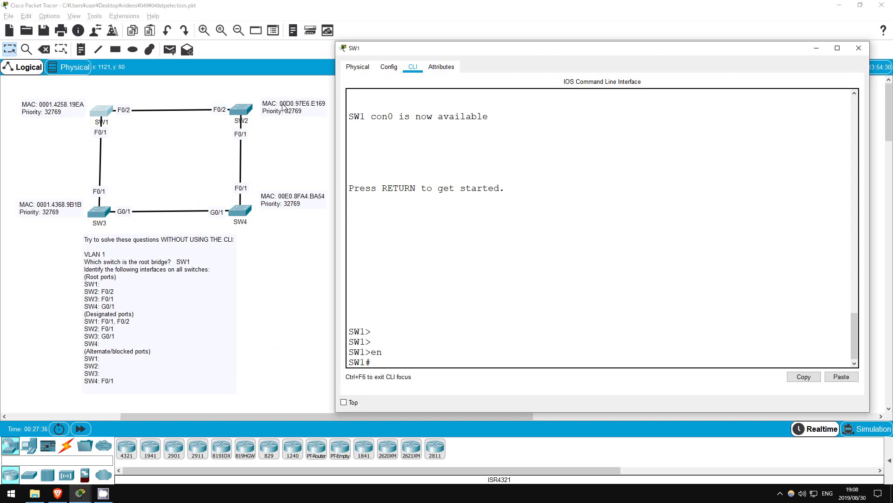
text(sh span)
key(Tab)
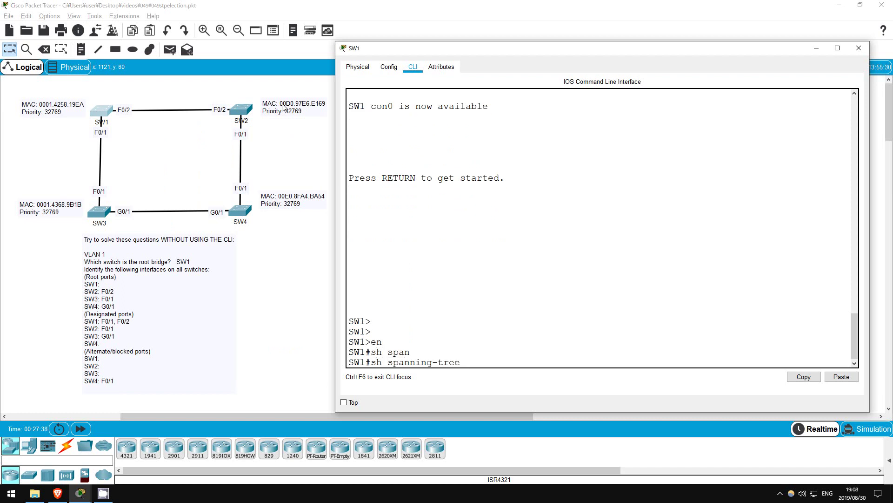
key(Return)
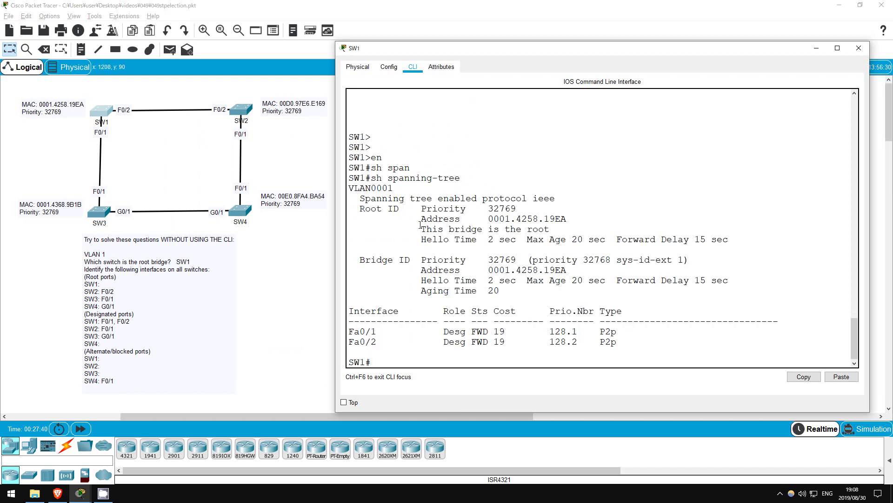
drag(419, 229, 550, 229)
click(349, 301)
drag(347, 330, 628, 336)
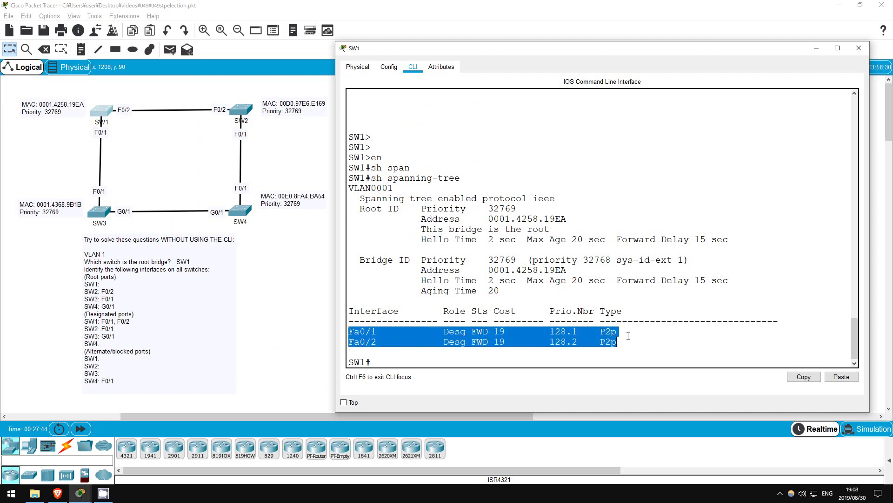
- Run 'show spanning-tree' on SW2 and check its Fa0/2 root and Fa0/1 designated roles
click(481, 335)
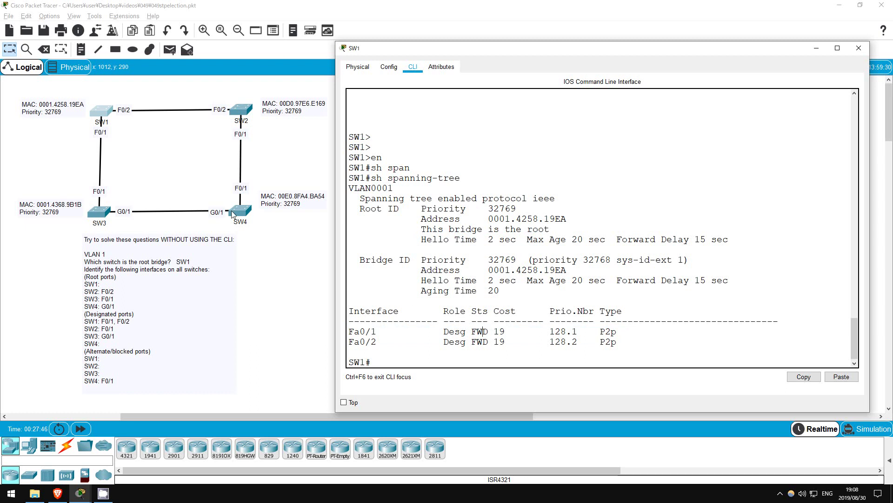
click(247, 113)
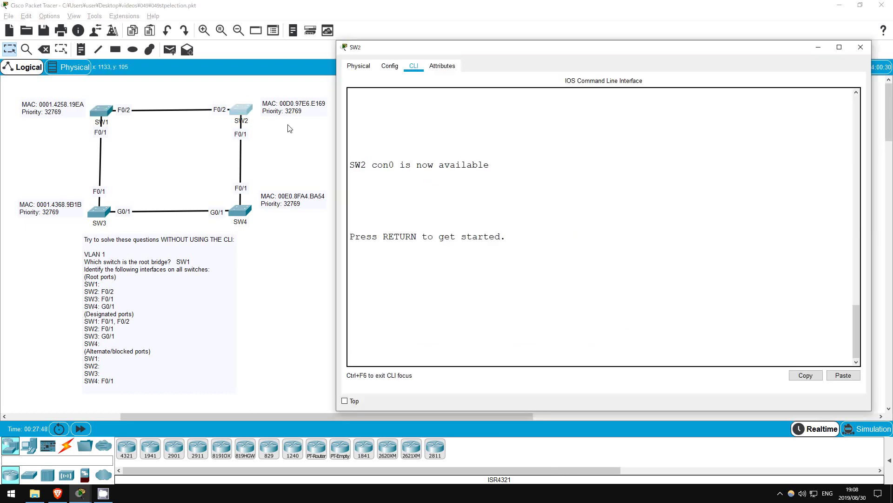
key(Return)
key(Return)
text(en)
key(Return)
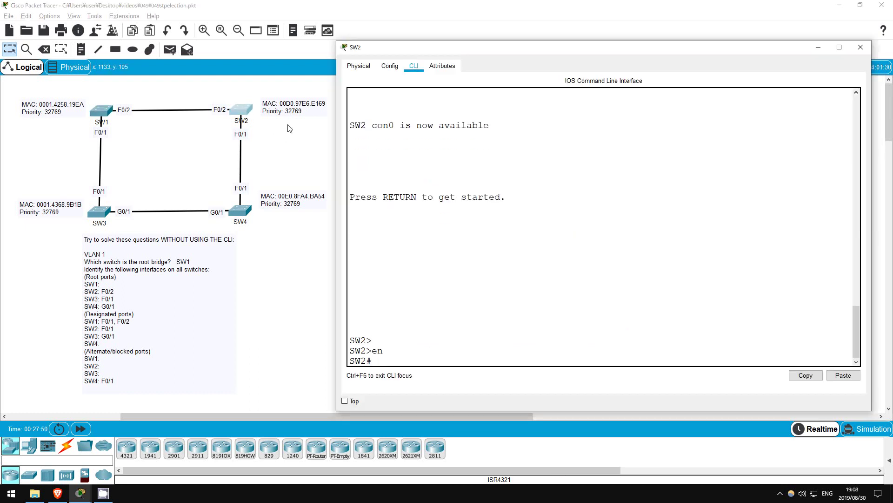
text(sh span)
key(Tab)
key(Return)
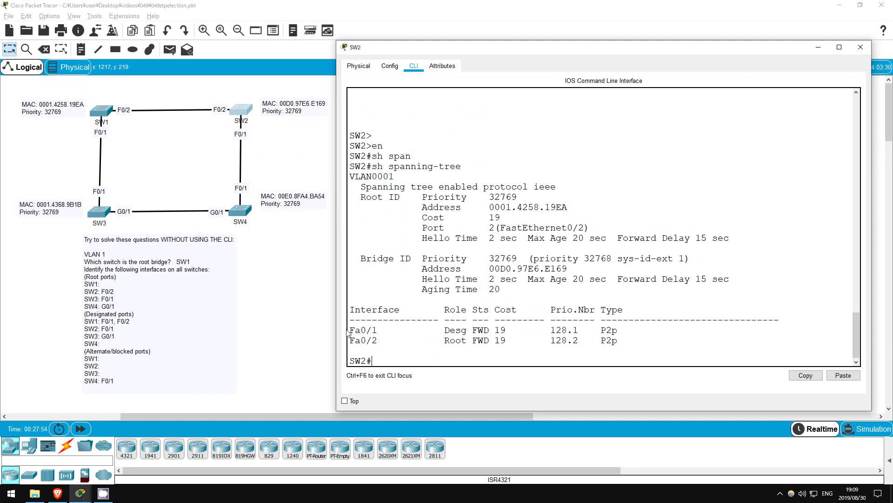
drag(350, 329, 467, 340)
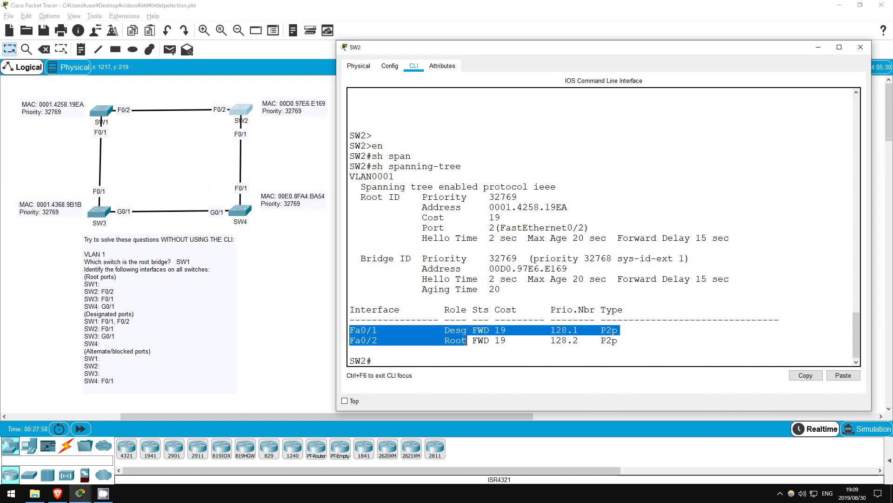
- Run 'en' and 'show spanning-tree' on SW3 and check its root and designated ports
click(260, 248)
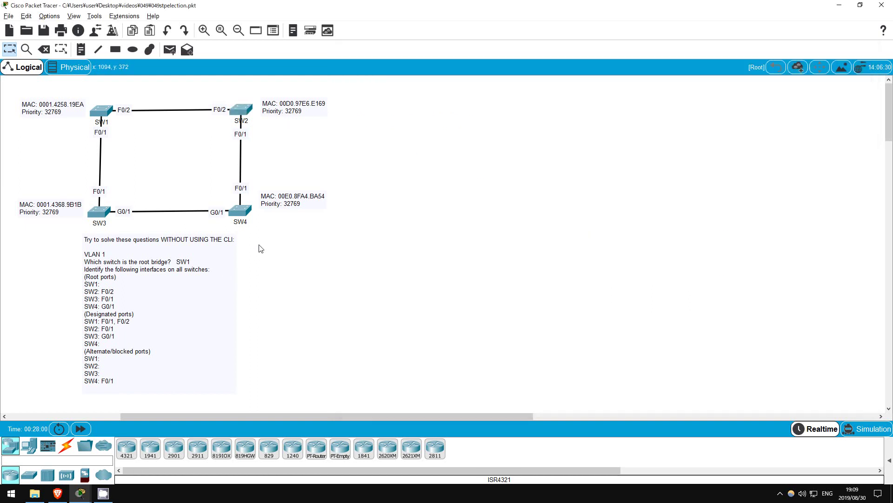
click(100, 212)
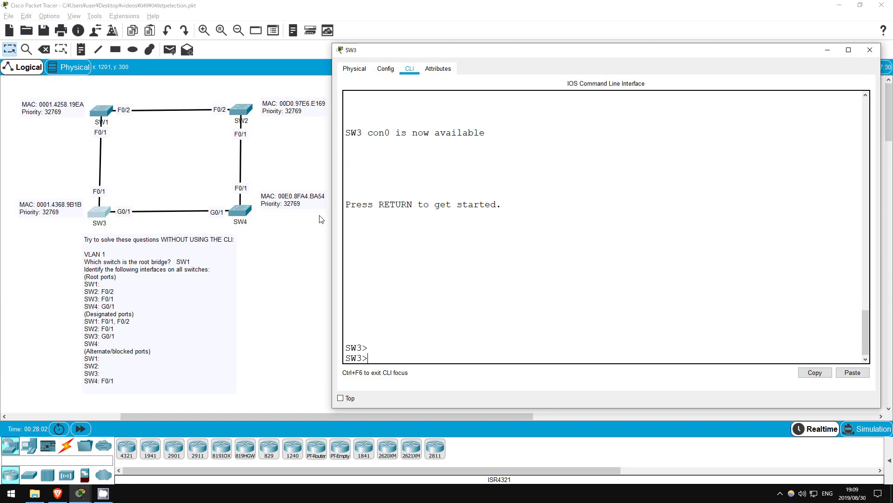
text(en)
key(Return)
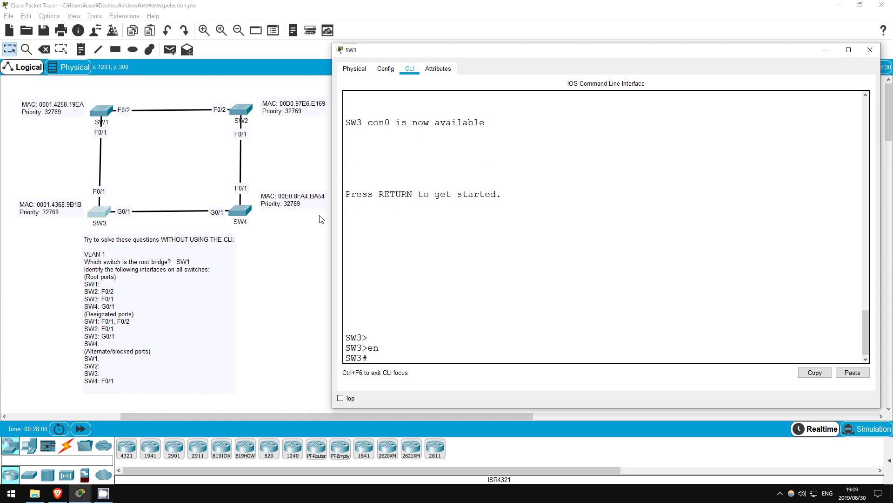
text(sh span)
key(Tab)
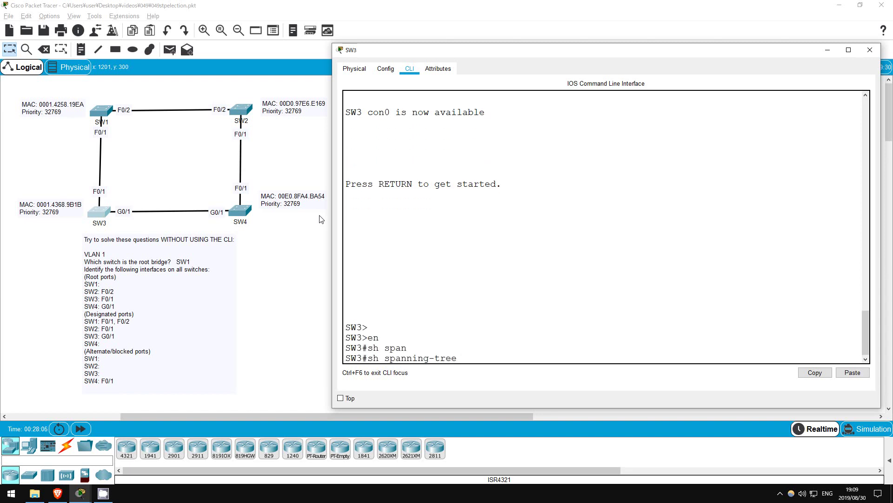
key(Return)
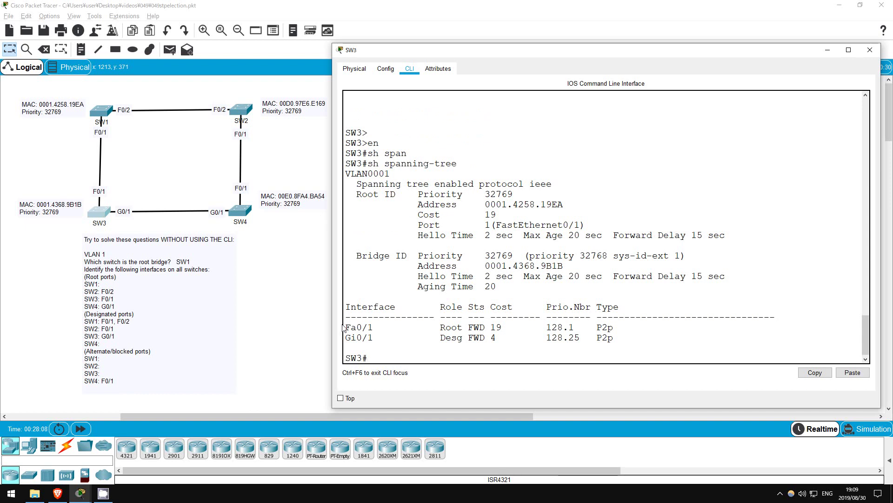
drag(344, 327, 468, 347)
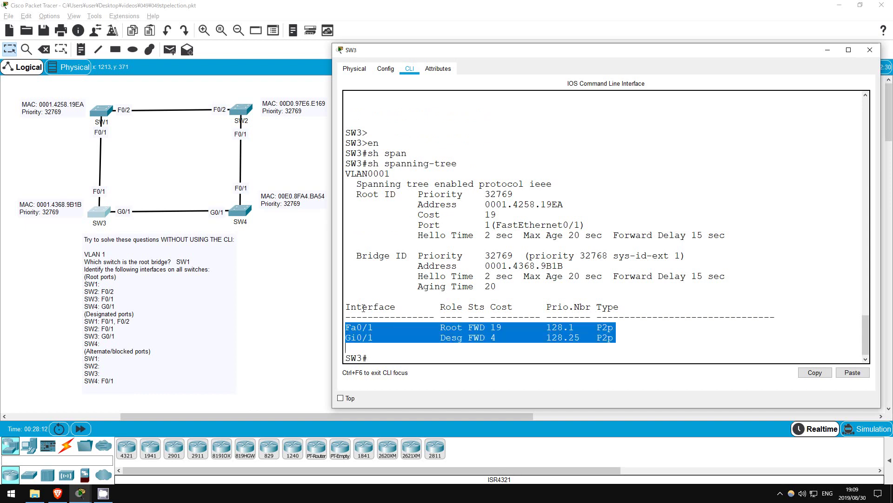
- Run 'show spanning-tree' on SW4, confirming Fa0/1 is the blocked alternate port
click(298, 291)
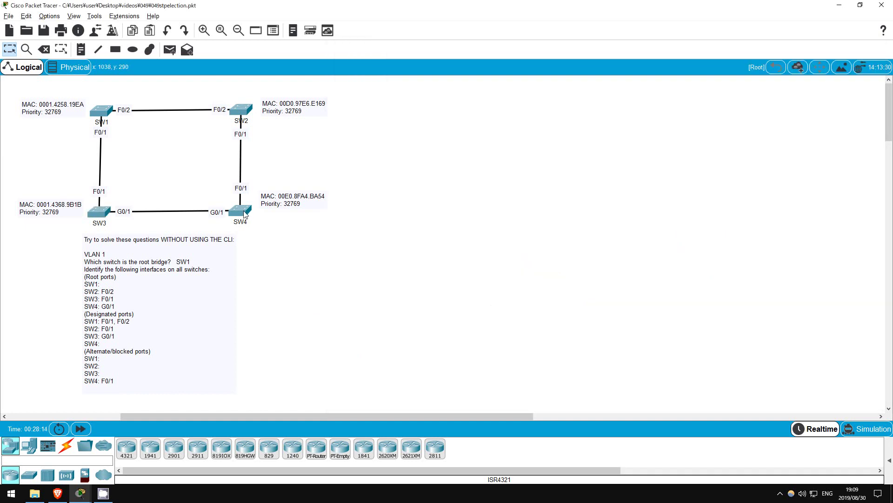
click(246, 213)
key(Return)
key(Return)
text(en)
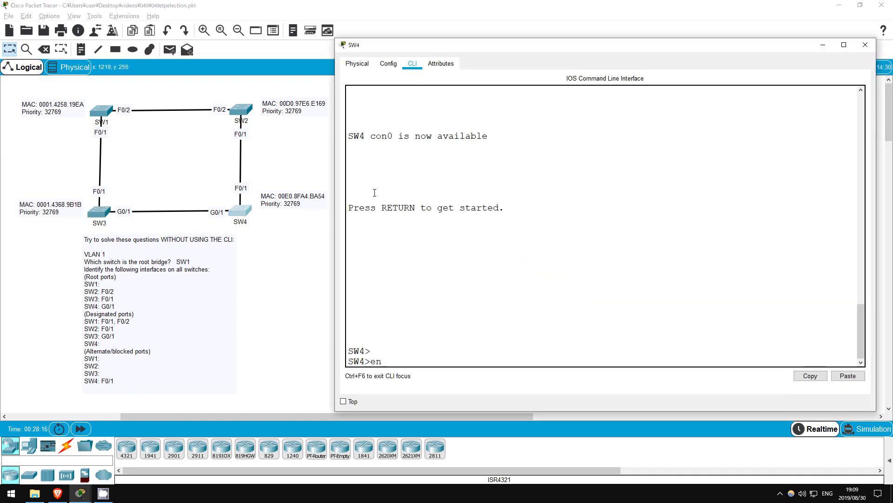
key(Return)
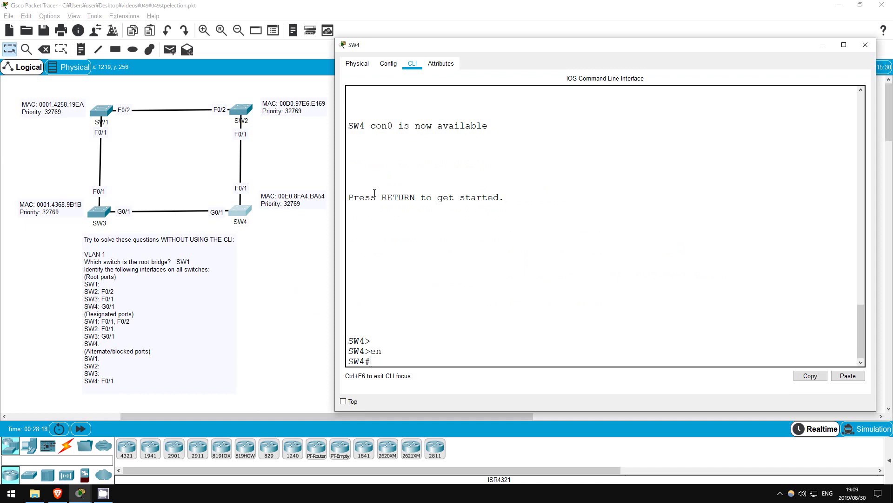
text(sh span)
key(Return)
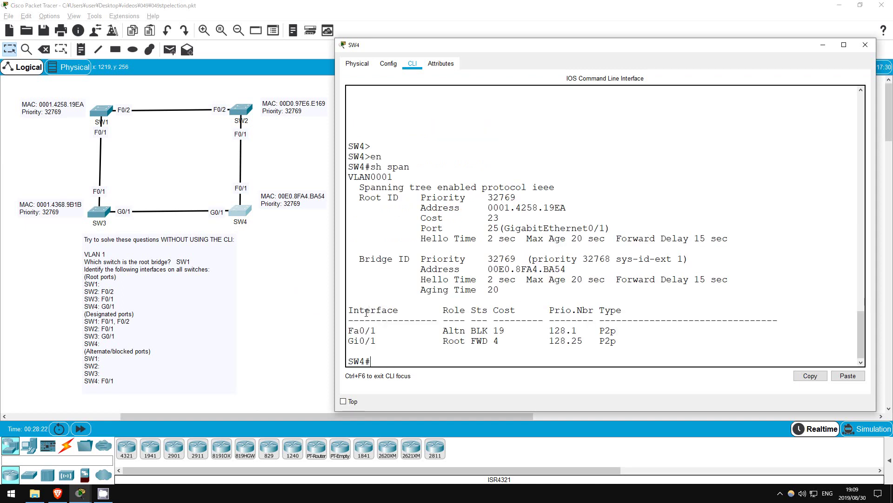
drag(348, 329, 489, 341)
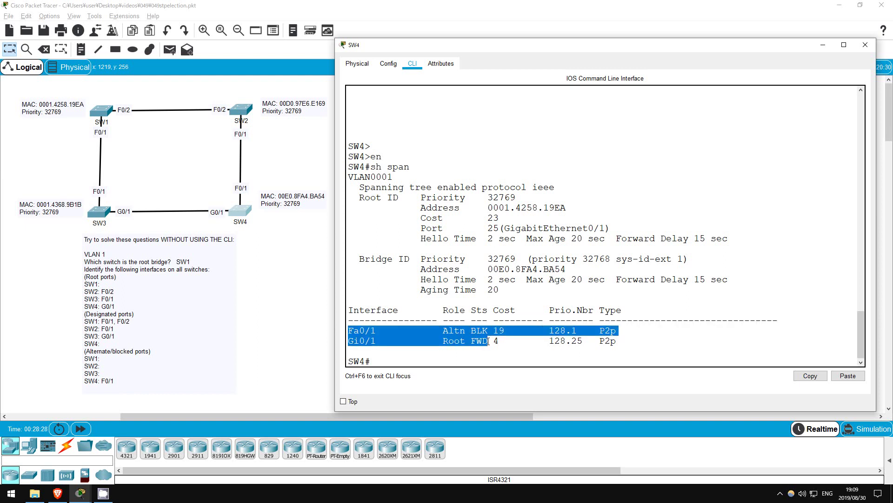
- Return to the topology canvas, leaving the completed STP answer note visible
click(314, 285)
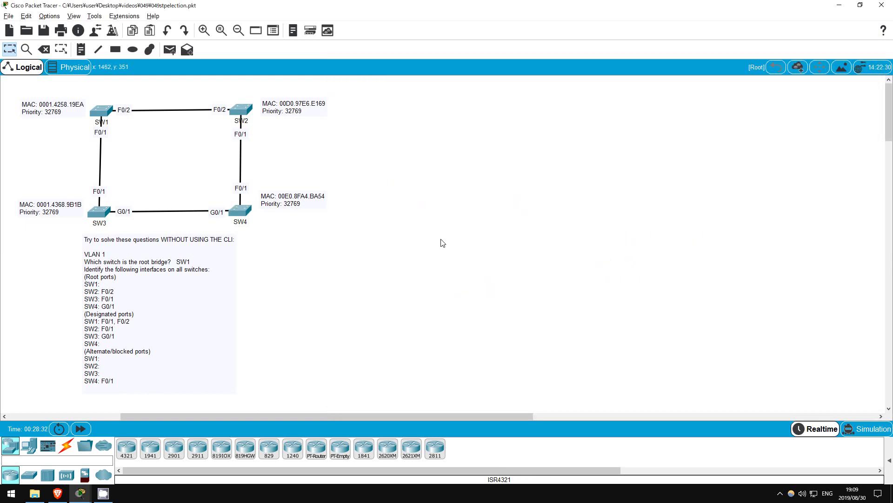